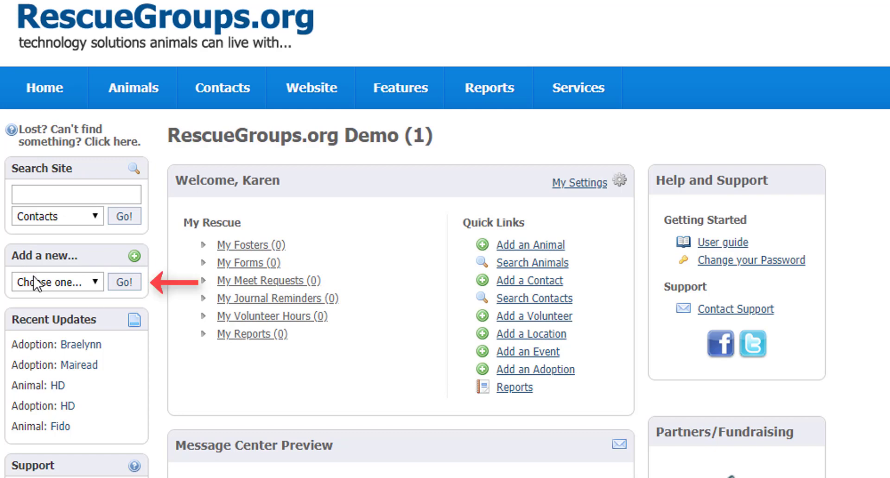
Step: Select Adoption as the type of new record to add from the dashboard
{"action": "left_click", "coordinate": [55, 284]}
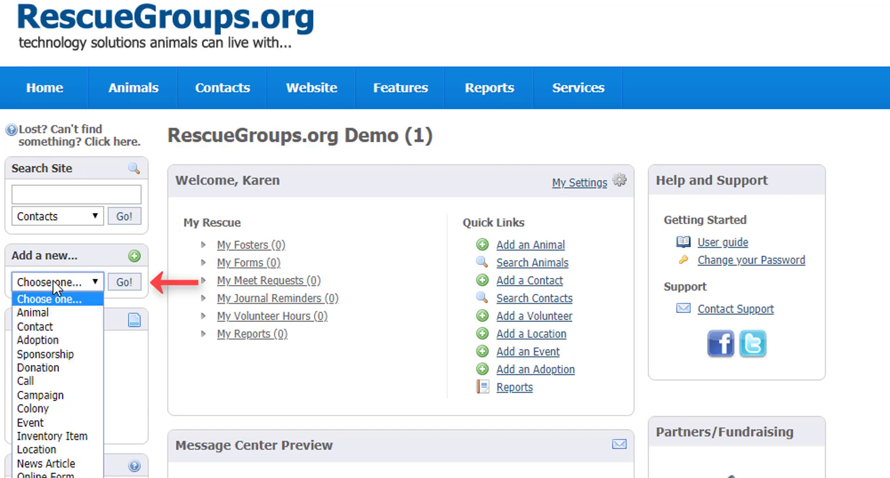
{"action": "left_click", "coordinate": [55, 339]}
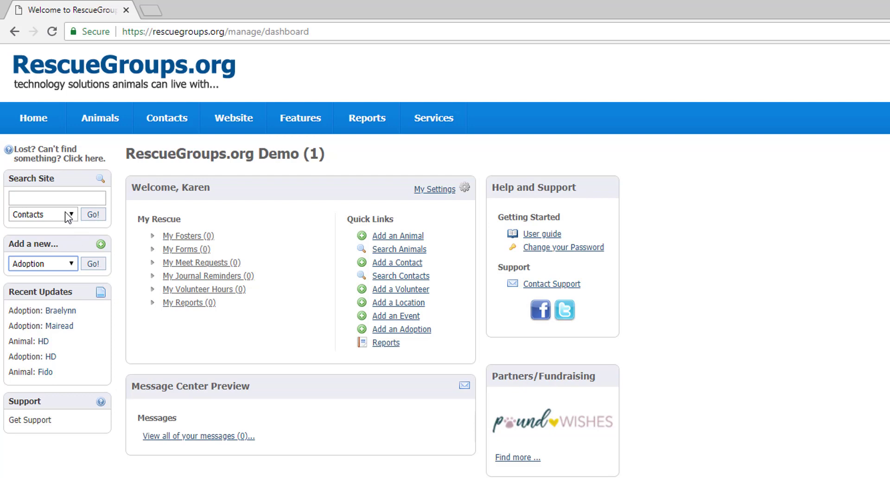
Step: Search the site's animals for "HD" and open the adoptions list of the animal HD
{"action": "left_click", "coordinate": [65, 213]}
{"action": "left_click", "coordinate": [51, 236]}
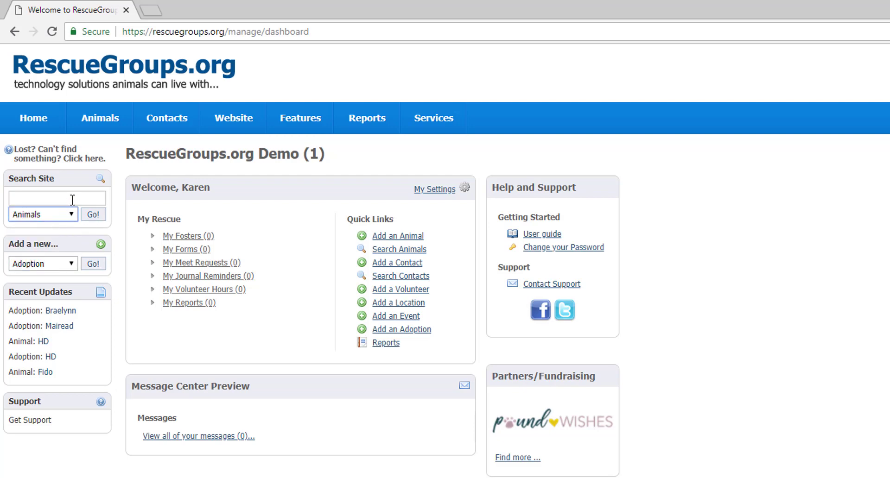
{"action": "left_click", "coordinate": [73, 199]}
{"action": "type", "text": "HD"}
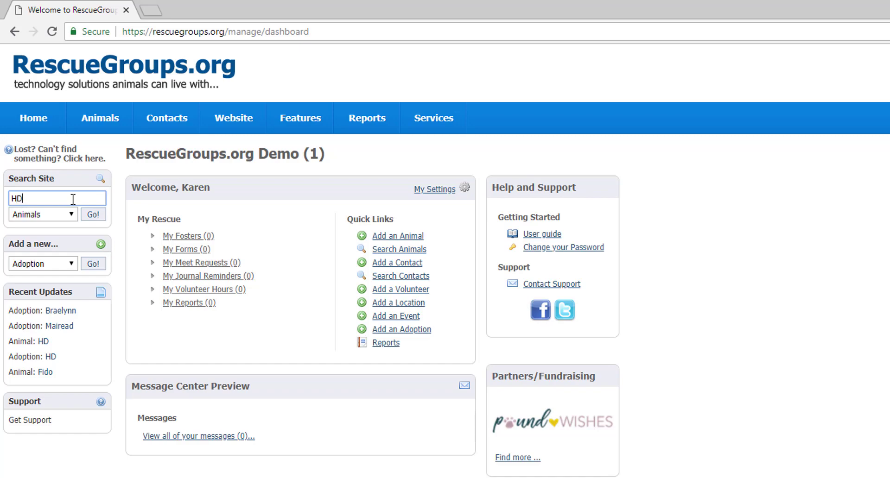
{"action": "key", "text": "Return"}
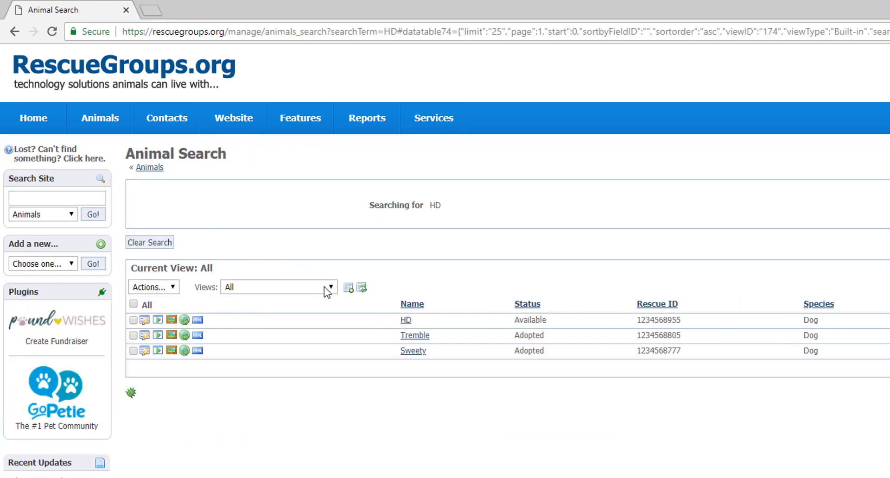
{"action": "left_click", "coordinate": [406, 322]}
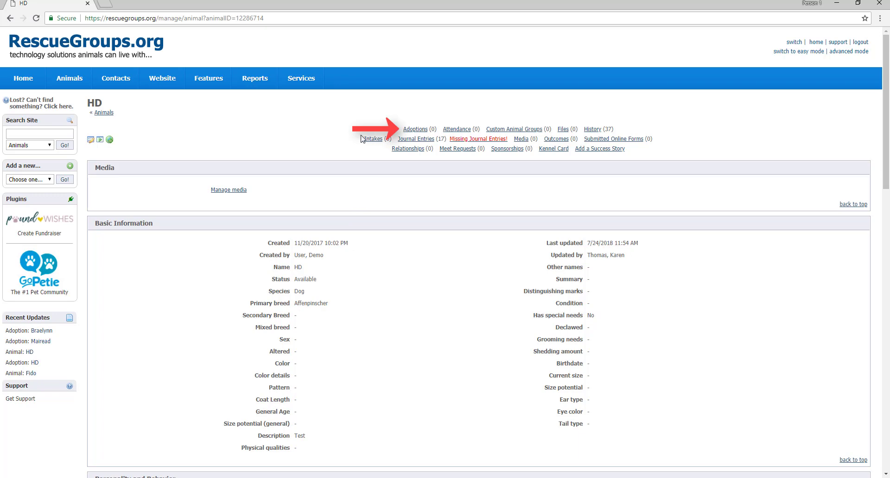
{"action": "left_click", "coordinate": [413, 130]}
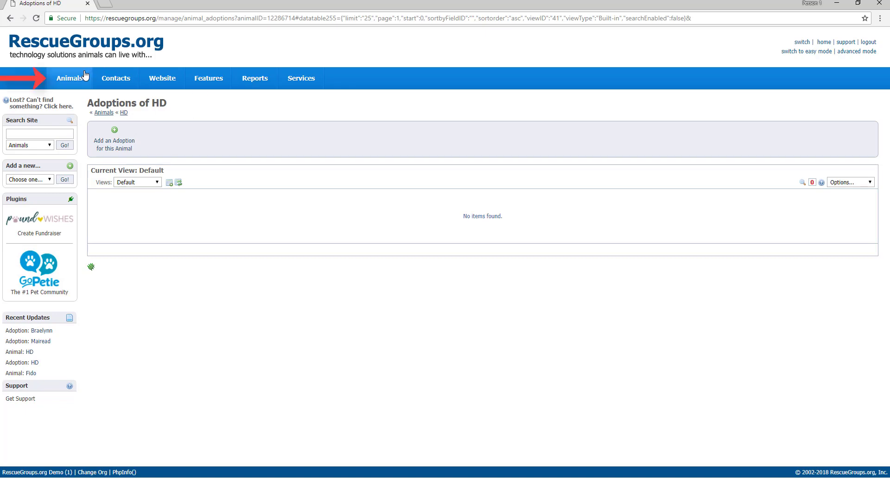
Step: Start a new adoption from the overall adoptions list and choose the available dog HD as the animal
{"action": "mouse_move", "coordinate": [81, 78]}
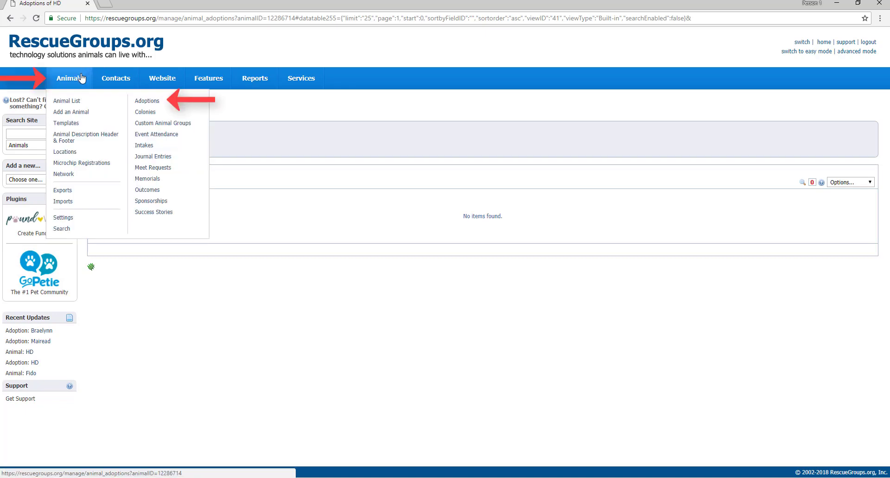
{"action": "left_click", "coordinate": [147, 101]}
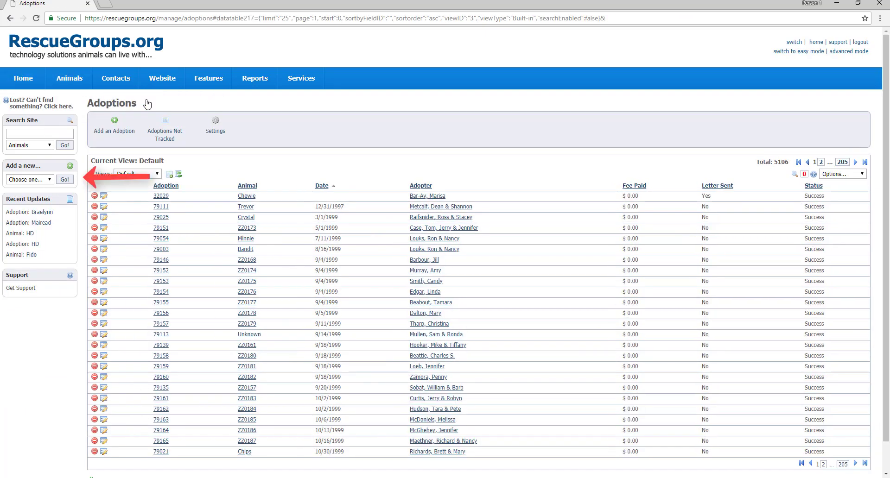
{"action": "left_click", "coordinate": [119, 131]}
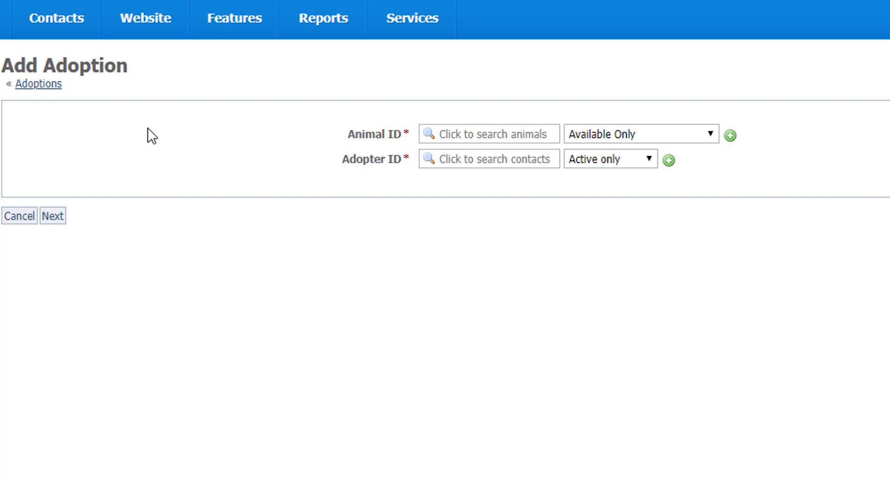
{"action": "left_click", "coordinate": [458, 135]}
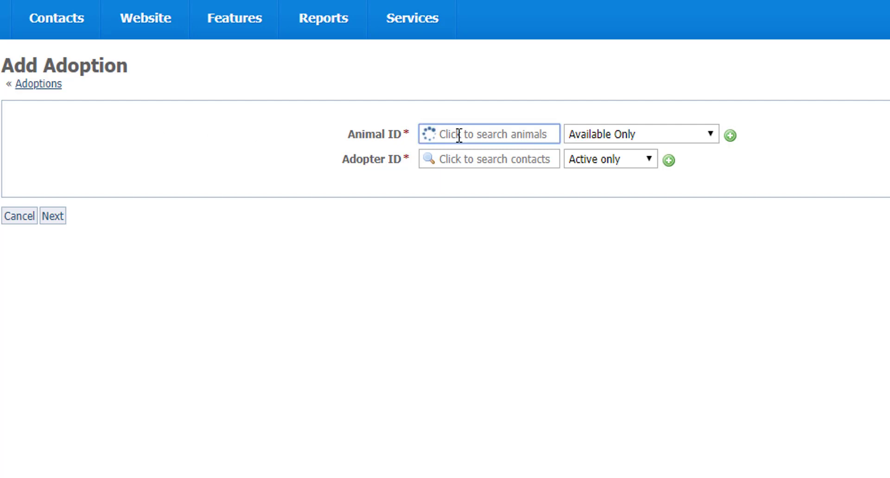
{"action": "type", "text": "HD"}
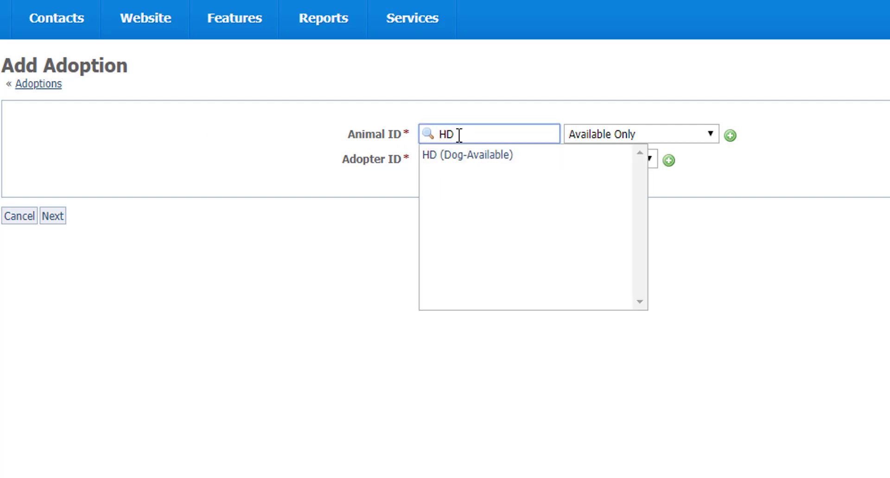
{"action": "left_click", "coordinate": [459, 157]}
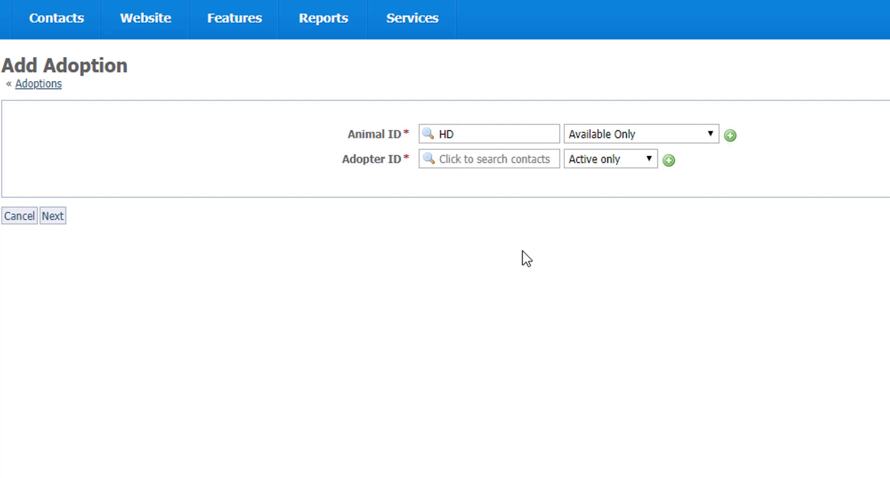
Step: Choose the adopter by name from the active contacts and continue to the adoption options
{"action": "left_click", "coordinate": [508, 160]}
{"action": "type", "text": "Test"}
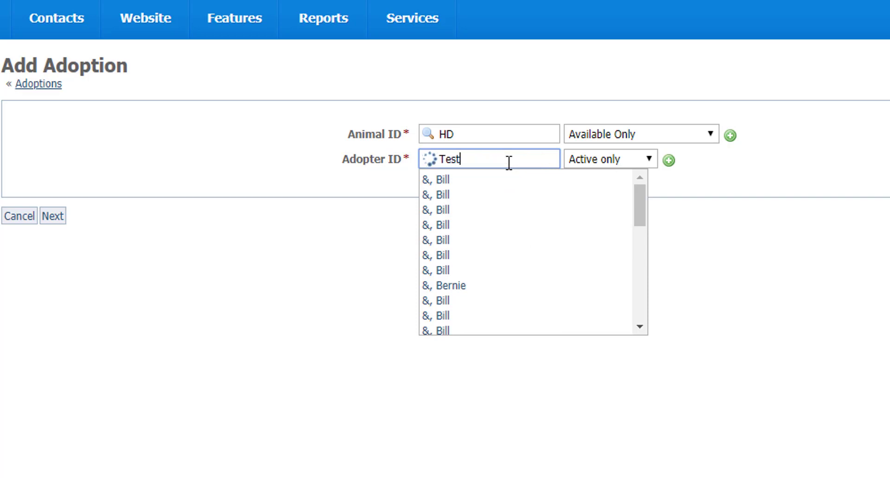
{"action": "type", "text": ", Ja"}
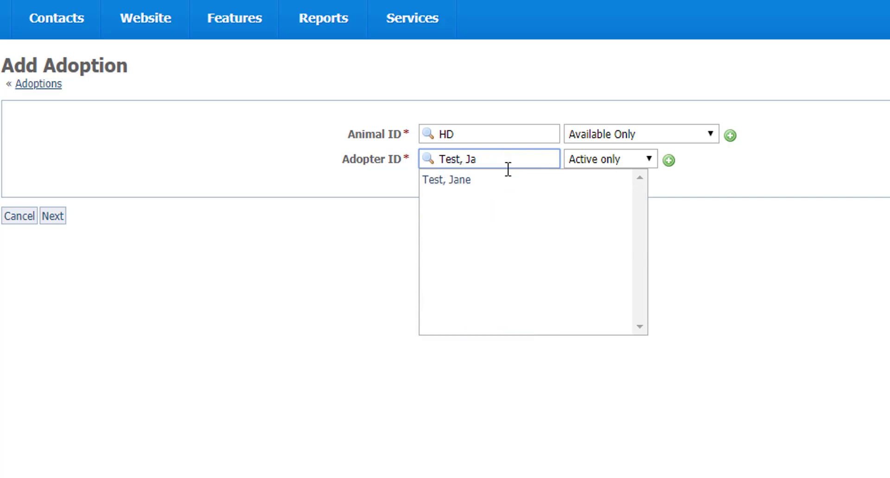
{"action": "left_click", "coordinate": [468, 192]}
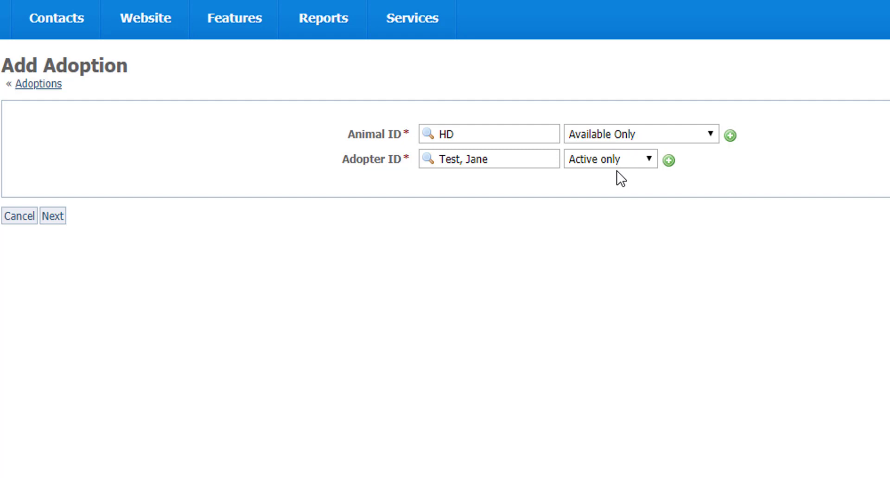
{"action": "left_click", "coordinate": [634, 162]}
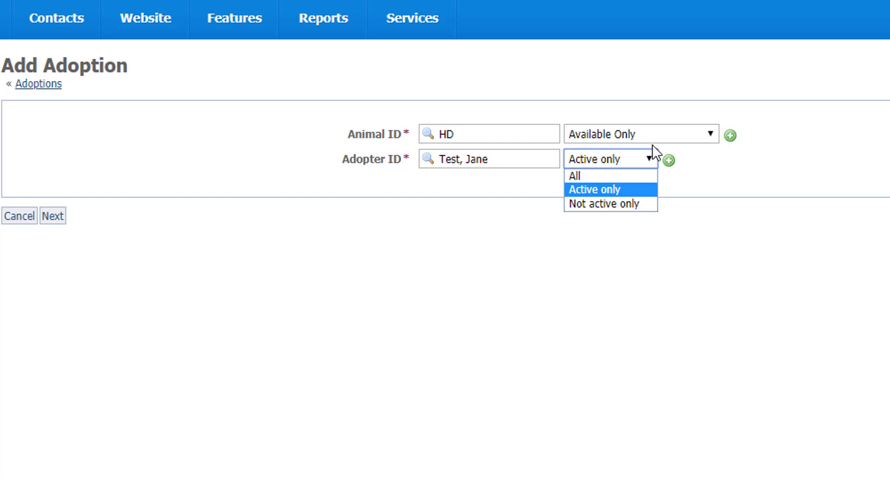
{"action": "left_click", "coordinate": [639, 326]}
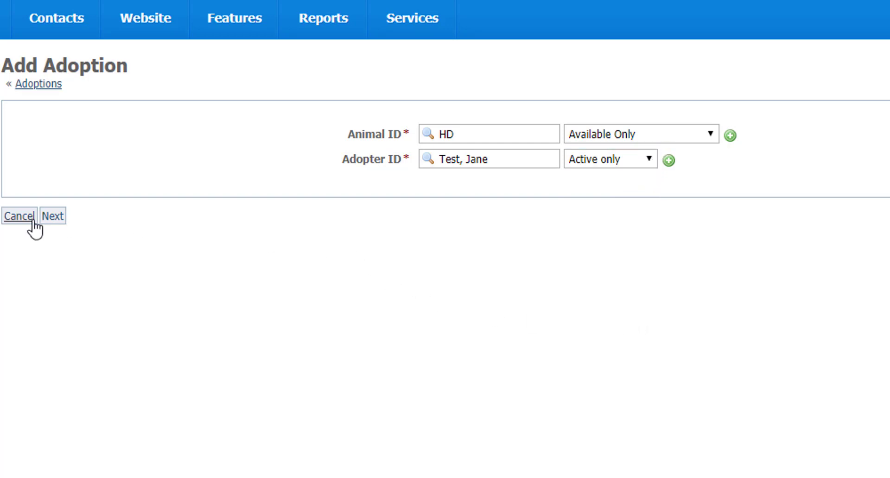
{"action": "left_click", "coordinate": [59, 223]}
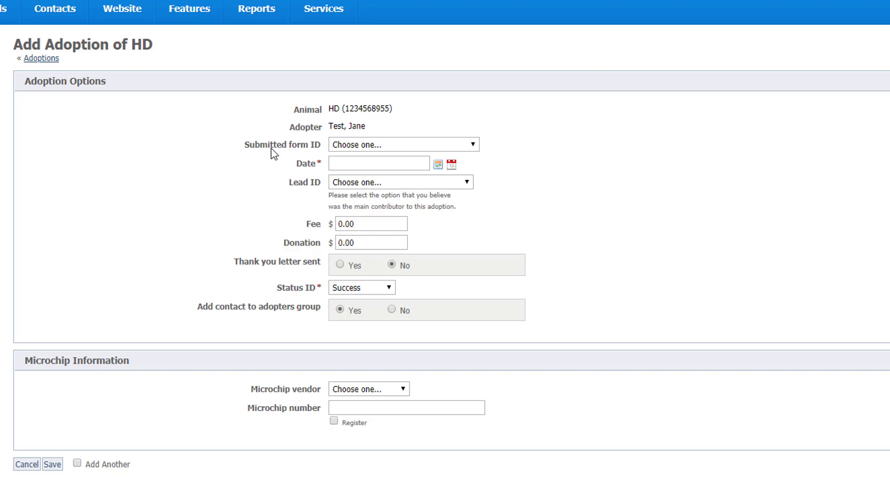
Step: Search the submitted forms for "test" and link the Adoption Application dated 4/26/2017 12:44 PM to the adoption
{"action": "left_click", "coordinate": [389, 146]}
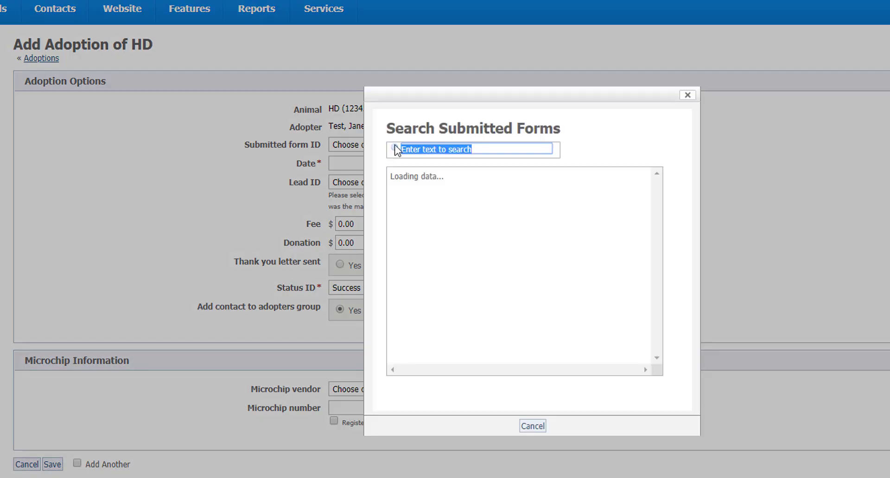
{"action": "type", "text": "test"}
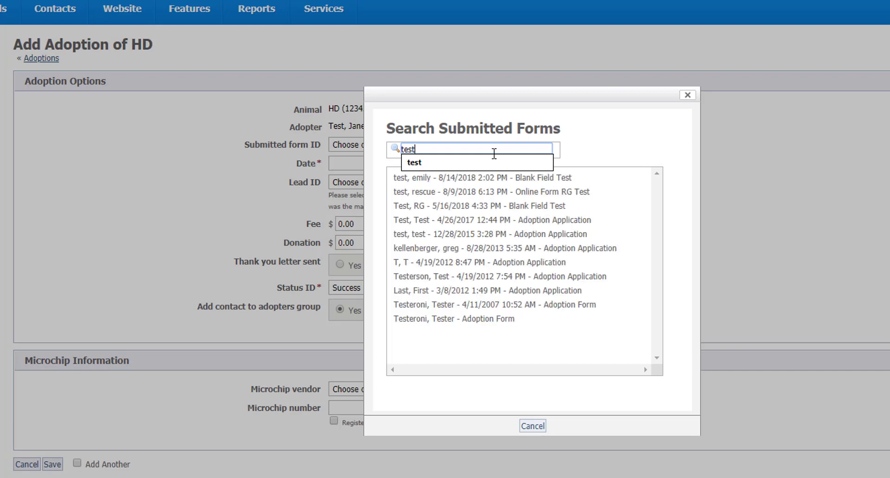
{"action": "left_click", "coordinate": [464, 220]}
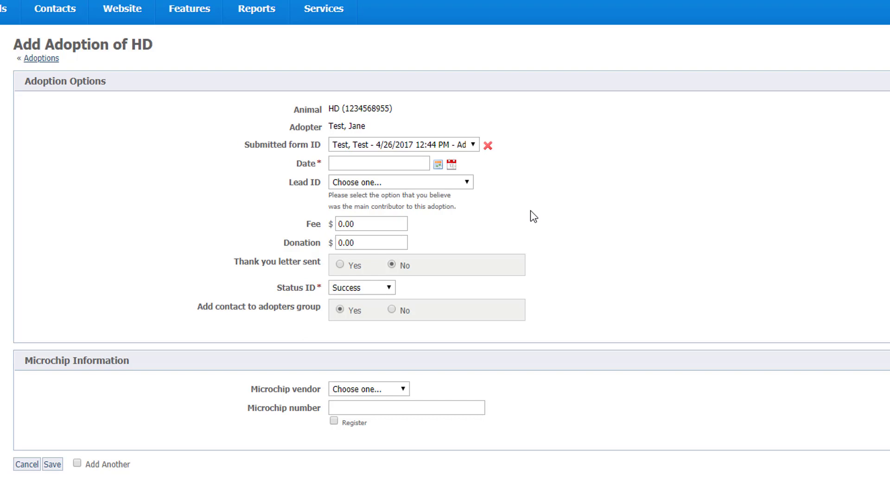
Step: Set the adoption date to 8/15/2018 and the lead to Organization's Web Site
{"action": "left_click", "coordinate": [438, 165]}
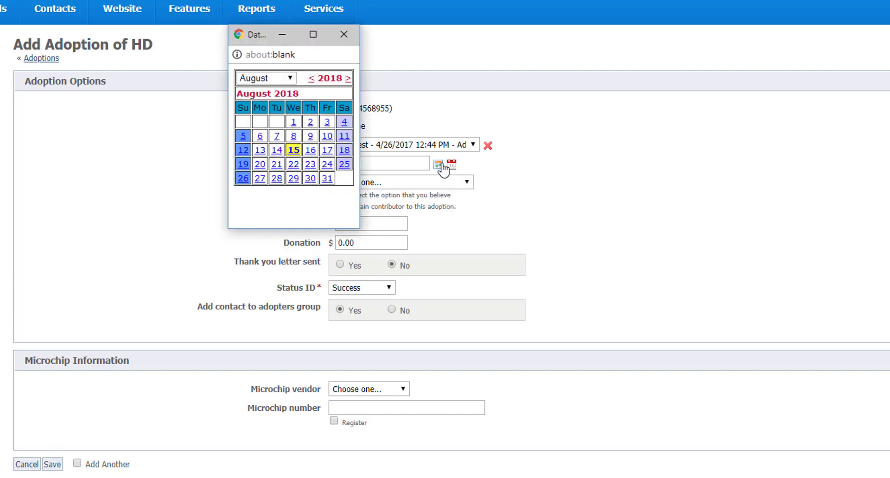
{"action": "left_click", "coordinate": [297, 155]}
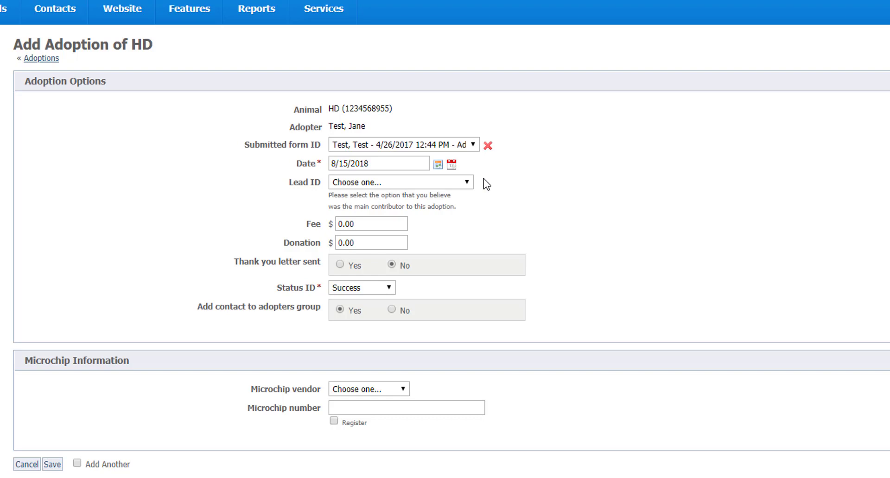
{"action": "left_click", "coordinate": [468, 185]}
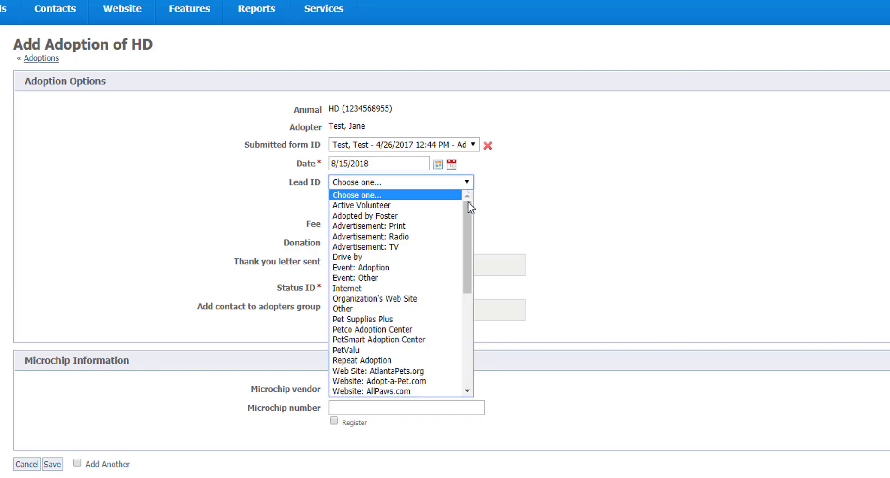
{"action": "left_click", "coordinate": [429, 298]}
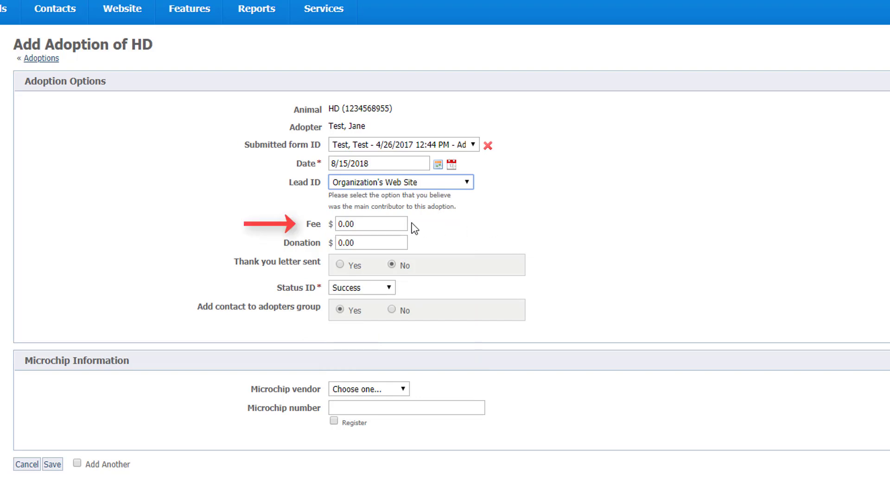
Step: Set the adoption fee to $100.00 and the donation to $25.00
{"action": "left_click_drag", "start_coordinate": [369, 225], "coordinate": [324, 227]}
{"action": "type", "text": "100.00"}
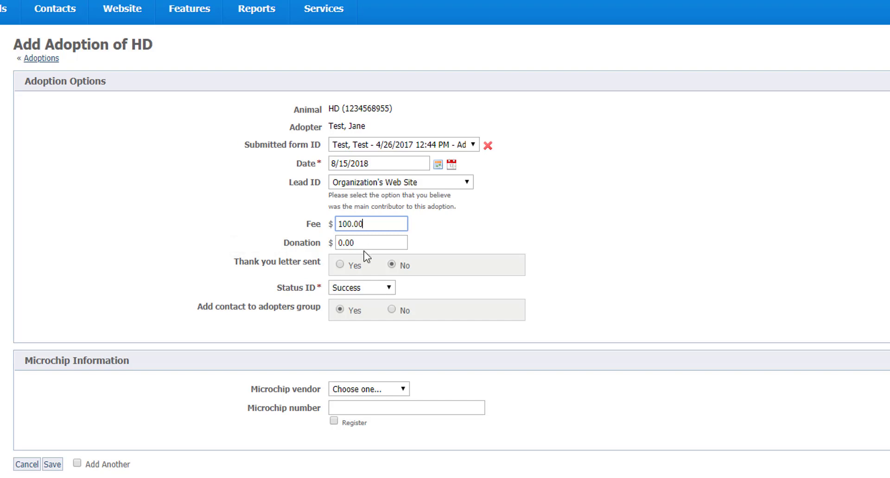
{"action": "key", "text": "Tab"}
{"action": "type", "text": "25.00"}
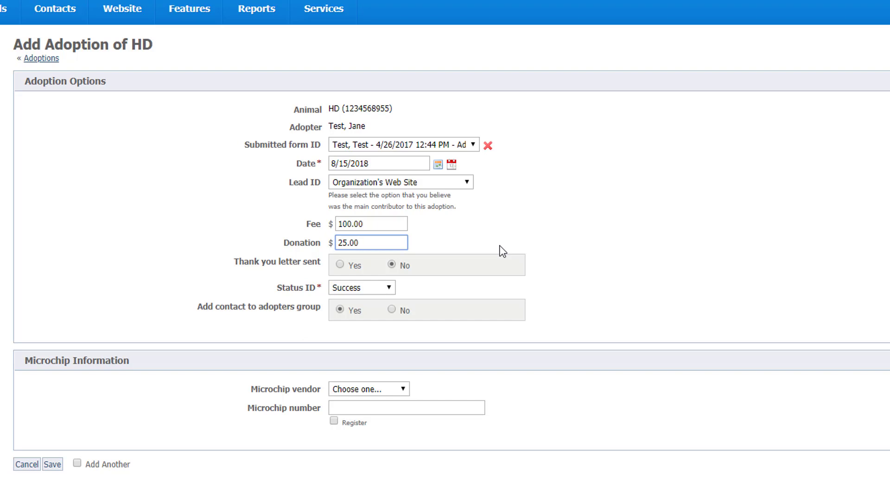
Step: Check the available adoption status options and save the adoption of HD
{"action": "left_click", "coordinate": [392, 288]}
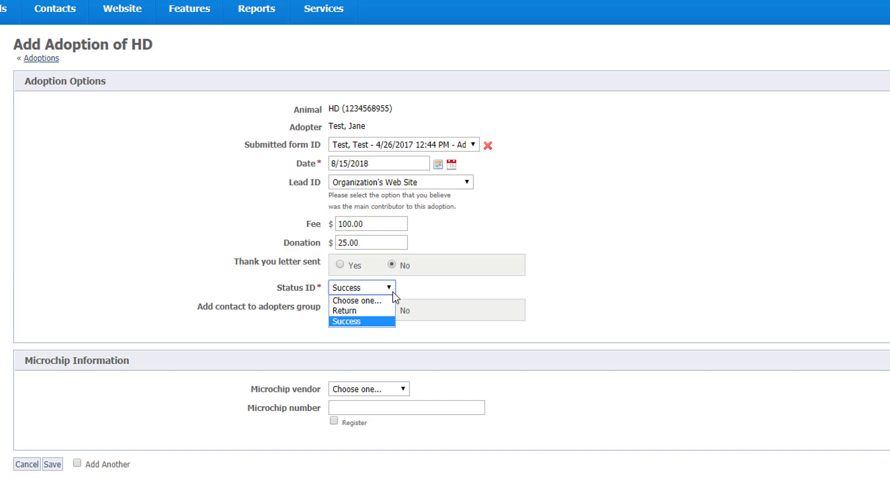
{"action": "left_click", "coordinate": [427, 292]}
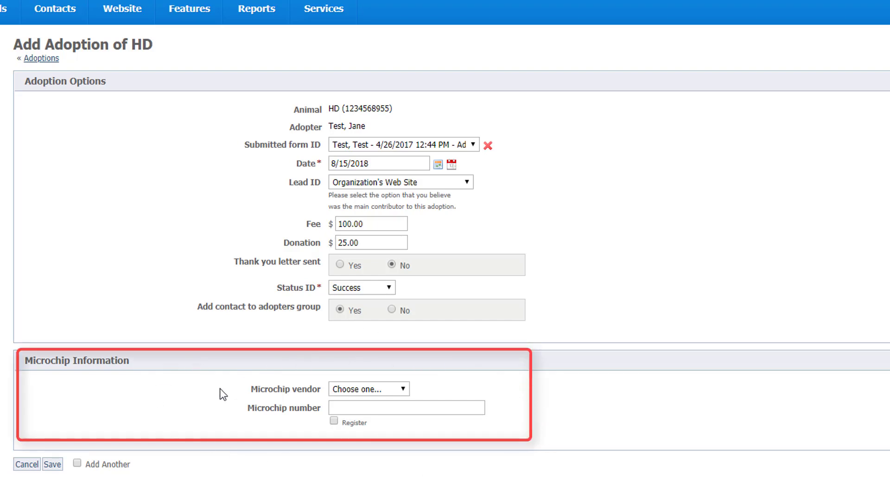
{"action": "left_click", "coordinate": [51, 465]}
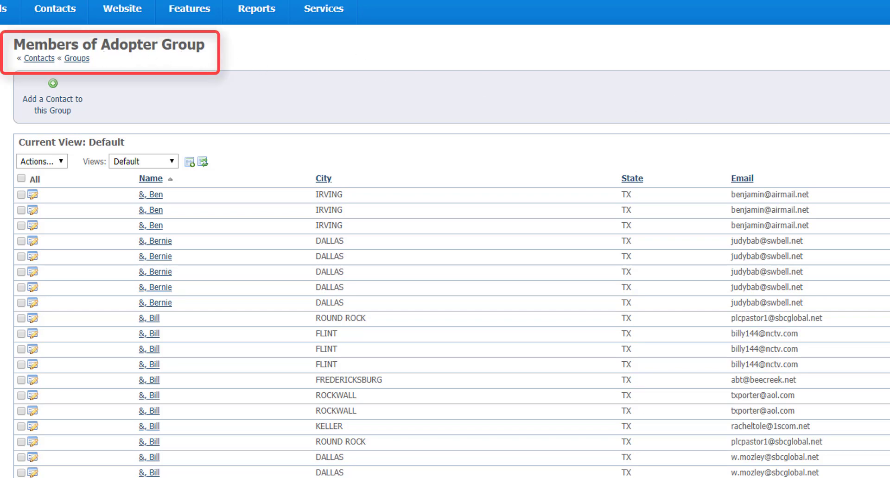
Step: Filter the members of the Adopter group by the adopter's name
{"action": "left_click", "coordinate": [260, 197]}
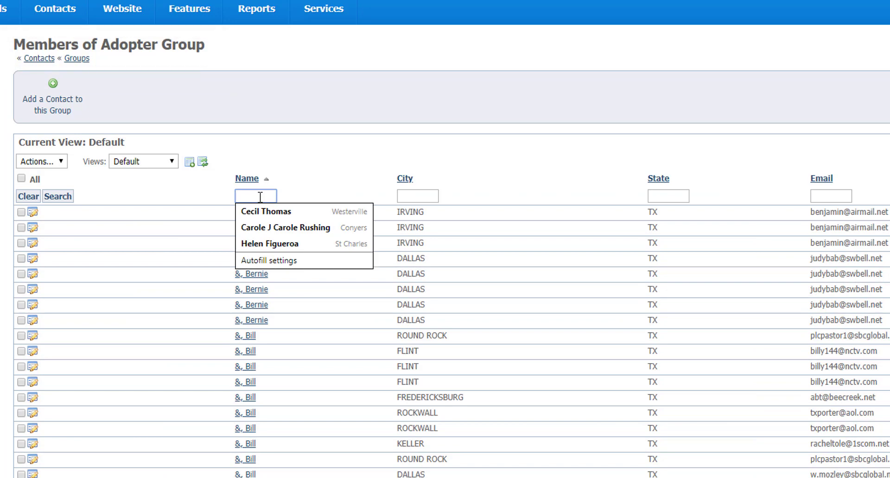
{"action": "type", "text": "Test"}
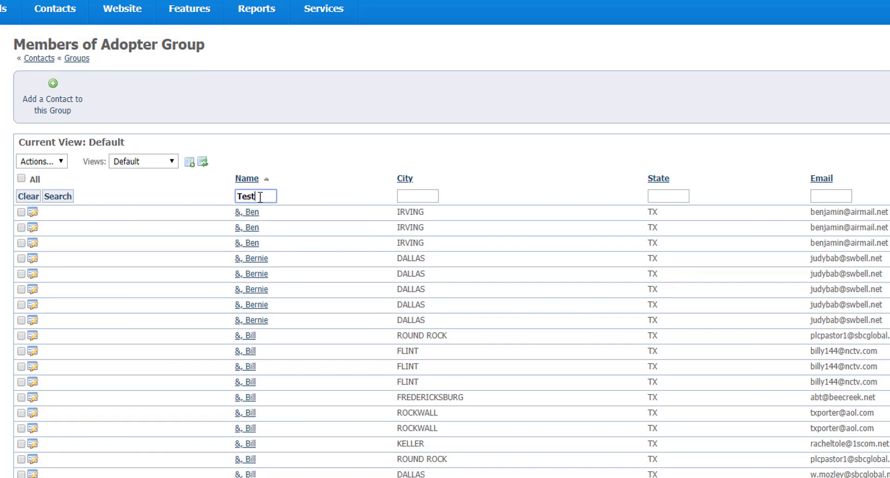
{"action": "type", "text": ", J"}
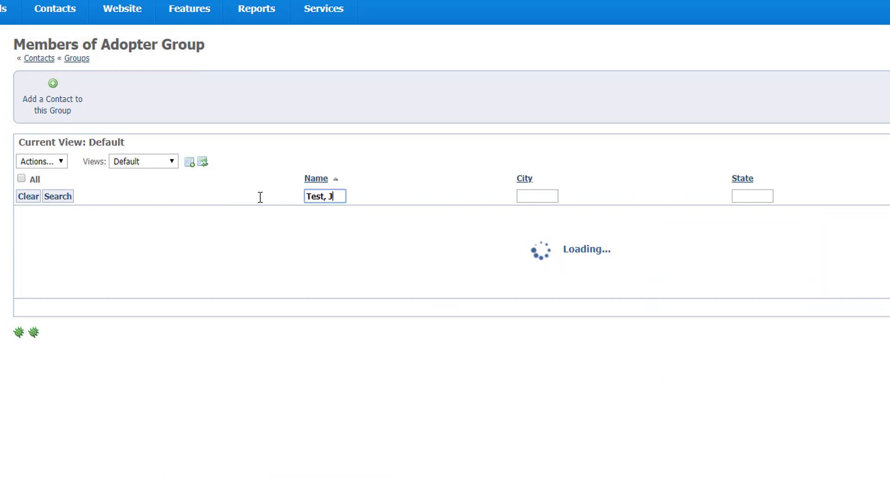